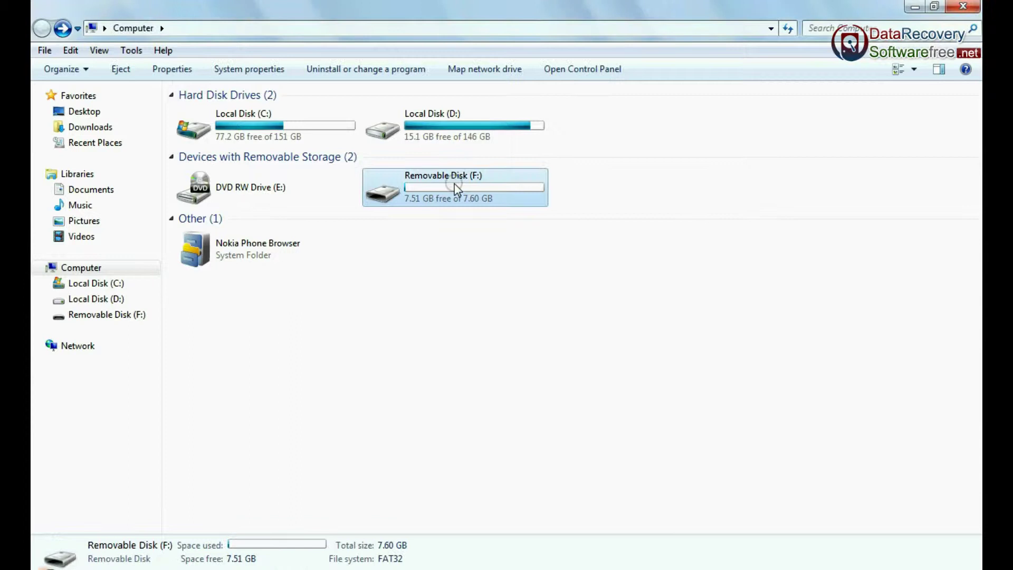
Step: Permanently delete all five folders from Removable Disk (F:)
key(ctrl+a)
right_click(400, 161)
click(437, 318)
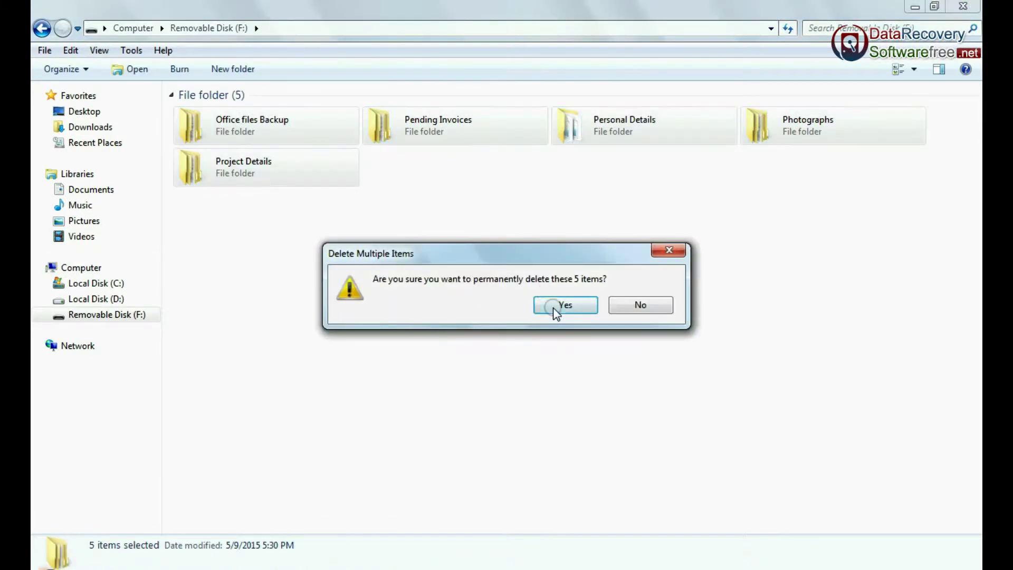
click(560, 305)
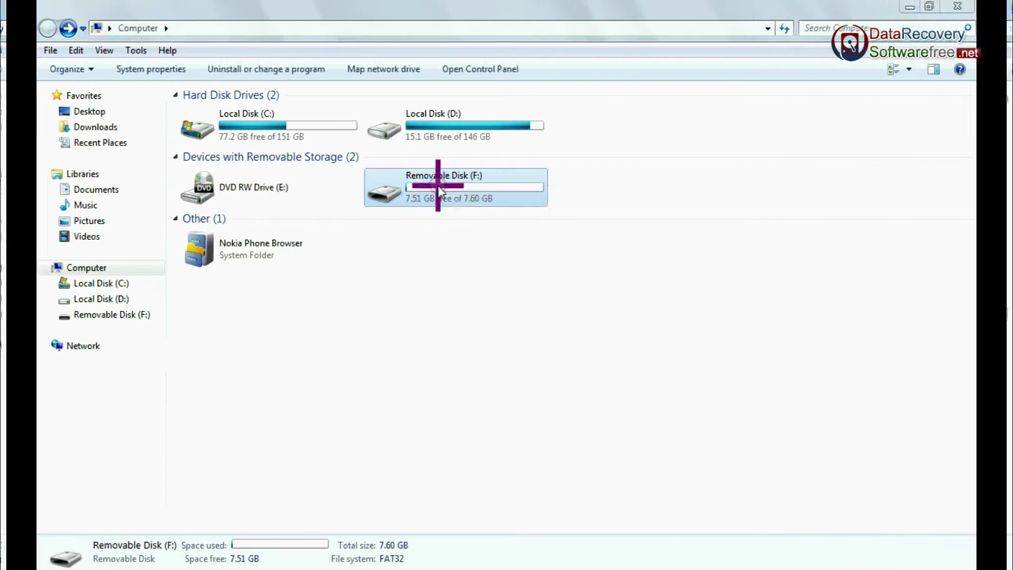
Step: Quick-format Removable Disk (F:) as FAT32, confirming the data erase
right_click(439, 189)
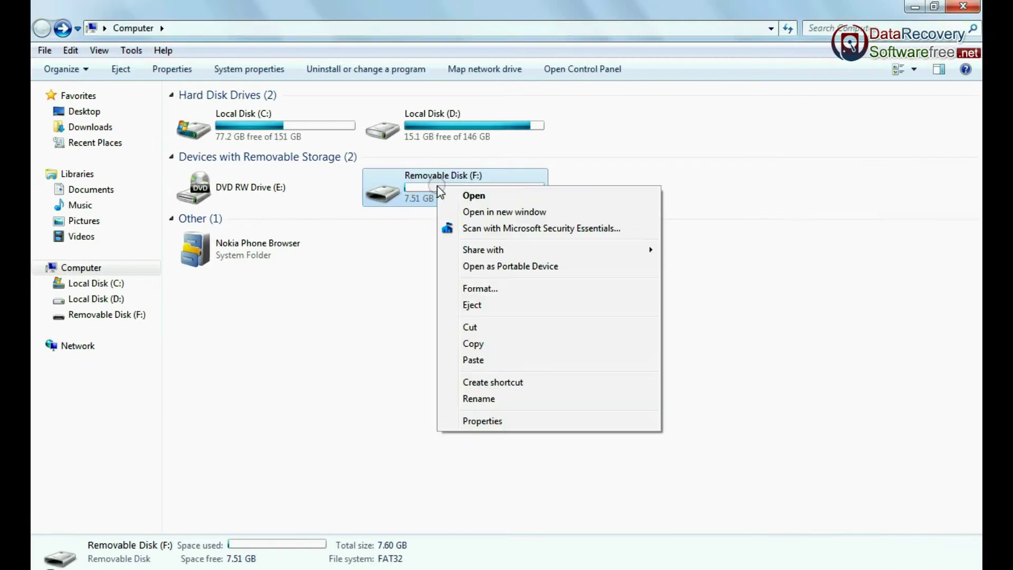
click(452, 291)
click(187, 435)
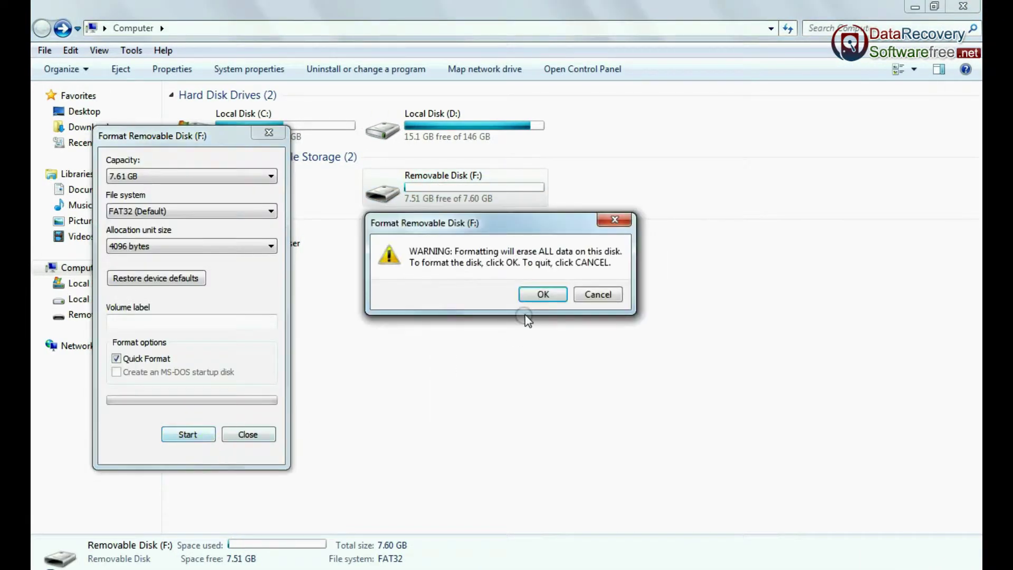
click(533, 313)
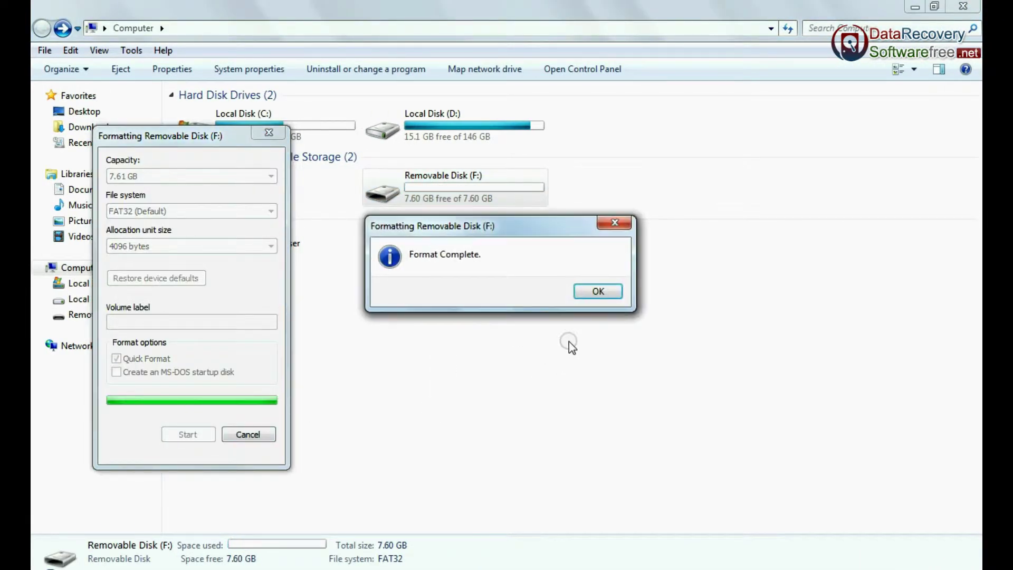
click(599, 292)
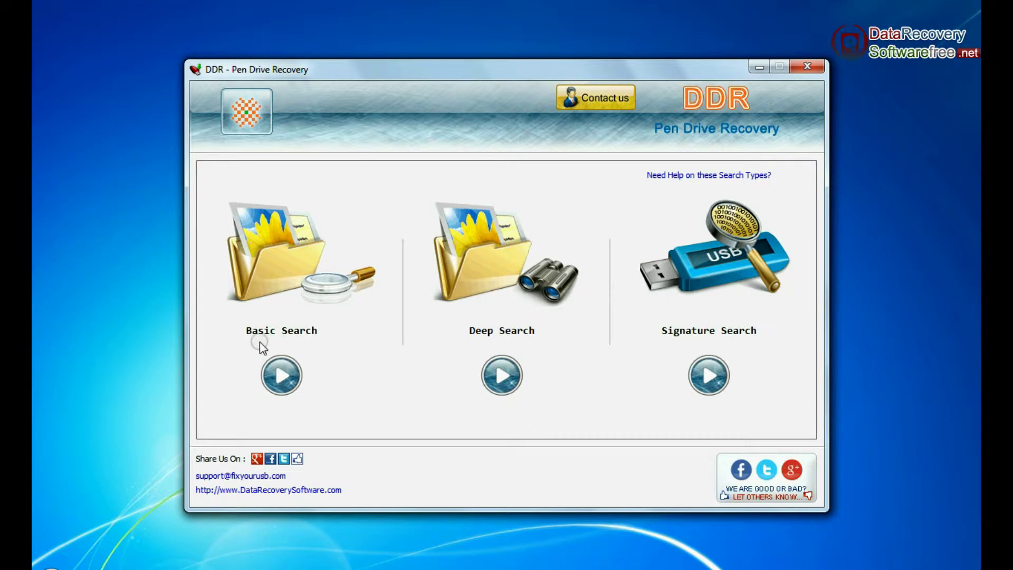
Step: Start a Basic Search scan of the pen drive's Partition - 1 (FAT32)
click(277, 378)
click(355, 255)
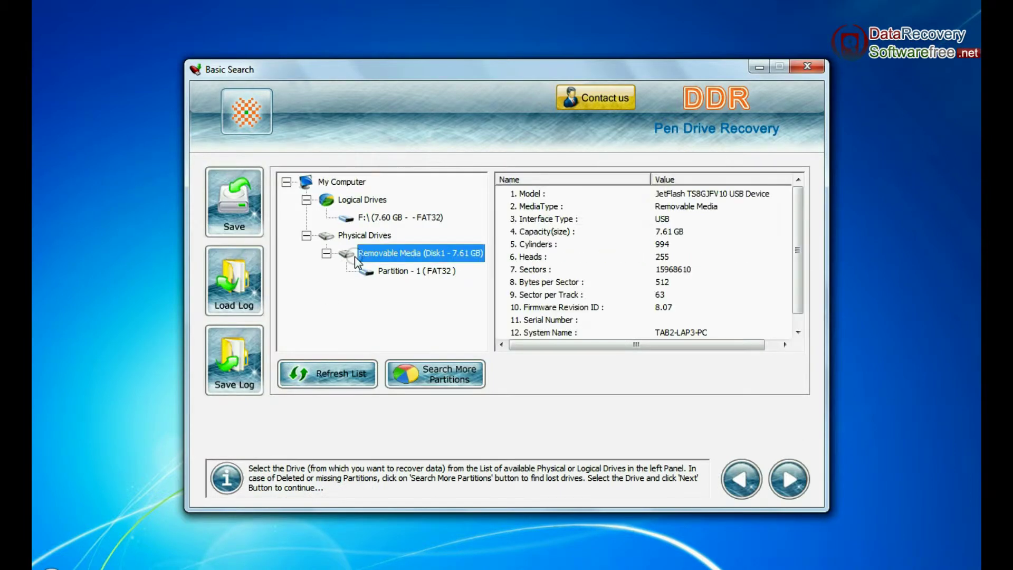
click(391, 271)
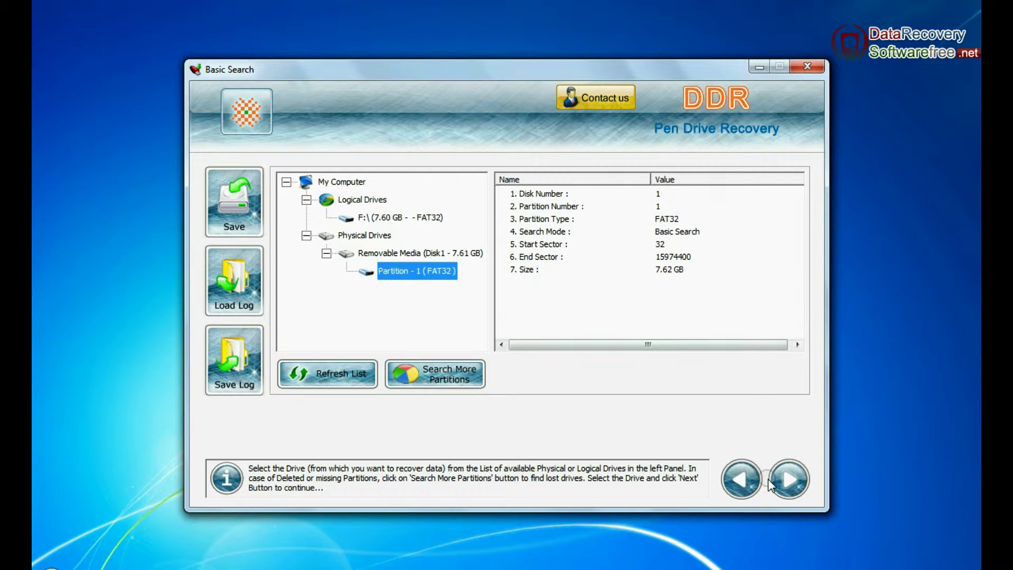
click(791, 481)
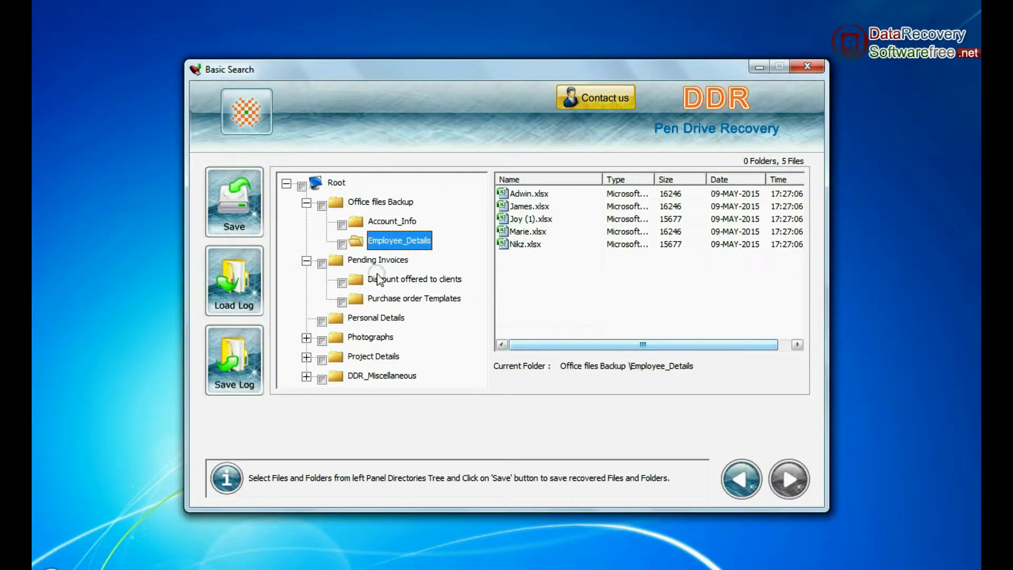
Step: Browse recovered Purchase order Templates, Photographs, Picnic Photos and Project Details folders
click(378, 301)
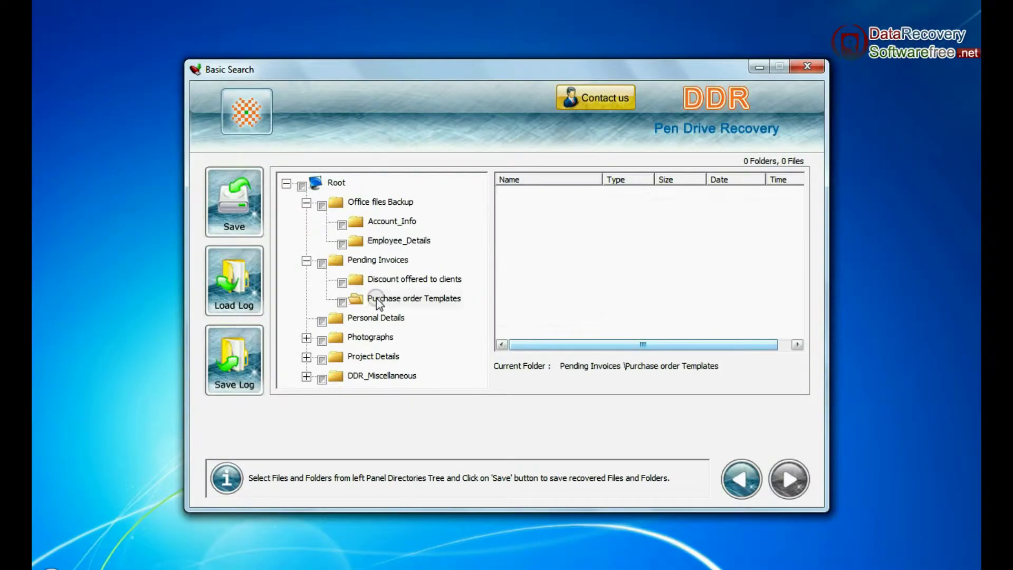
click(307, 337)
click(390, 375)
scroll(417, 356, down, 1)
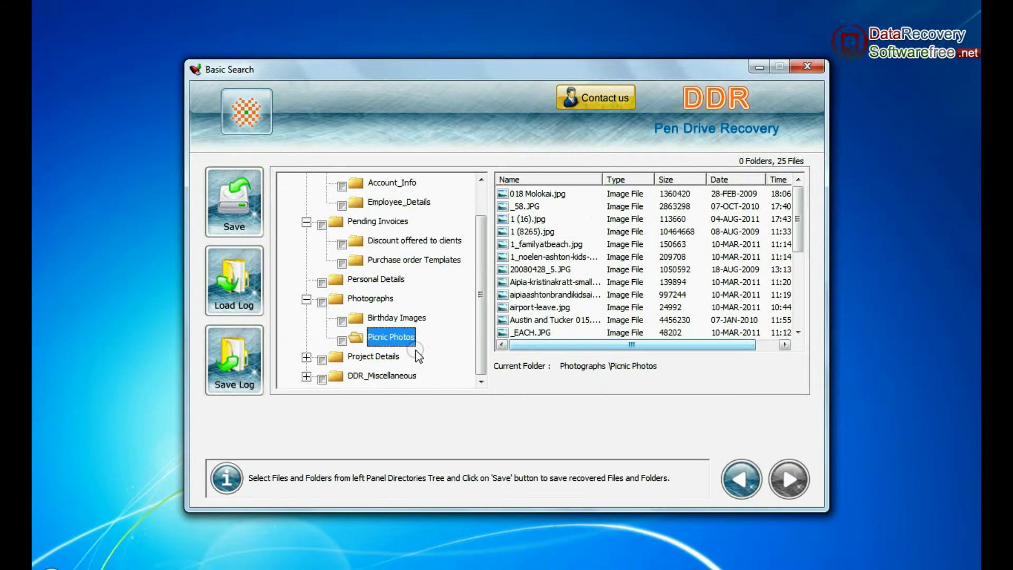
click(306, 357)
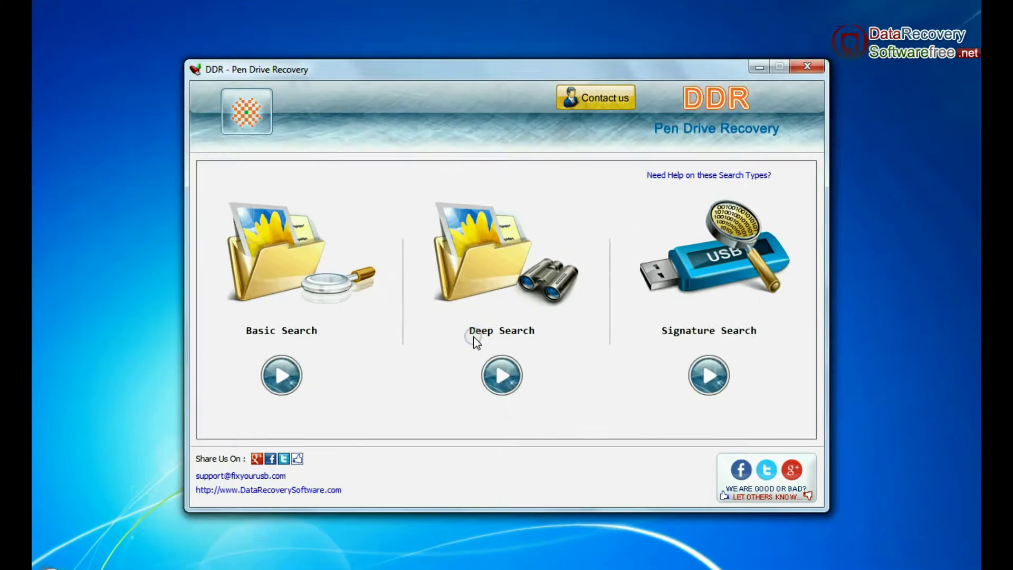
Step: Start a Deep Search of Partition - 1, searching it as FAT32
click(508, 368)
click(391, 254)
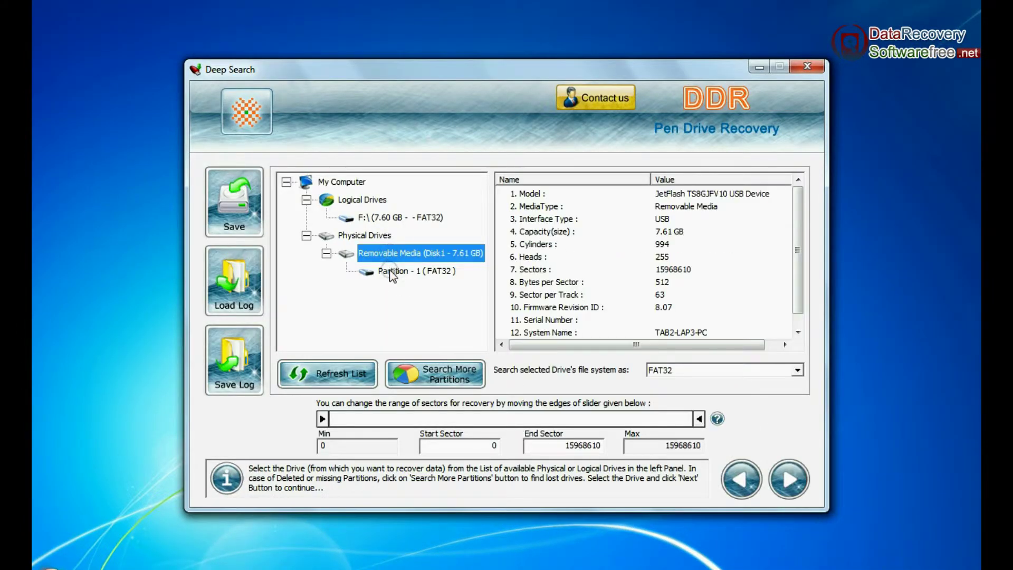
click(391, 273)
click(798, 369)
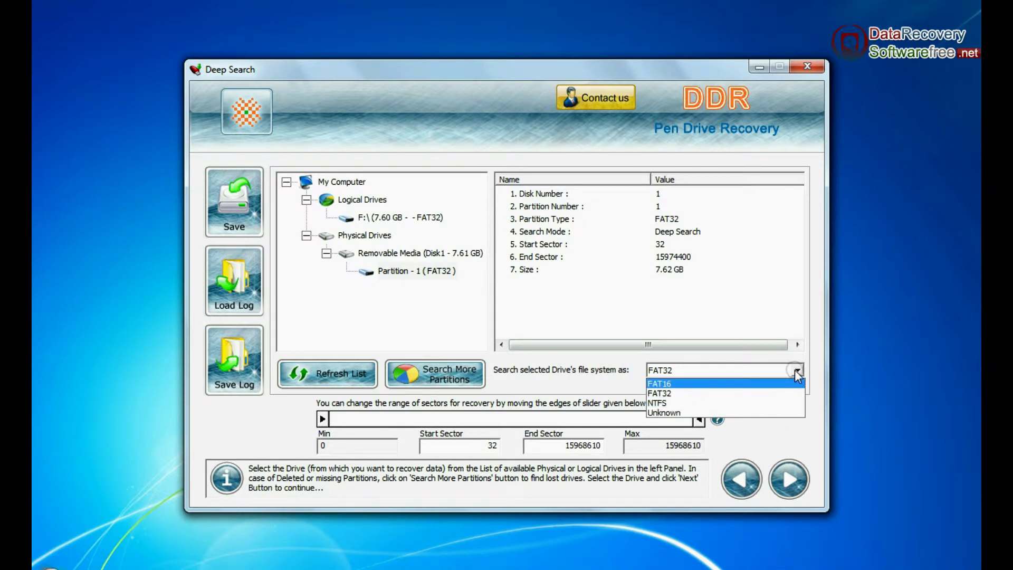
click(789, 391)
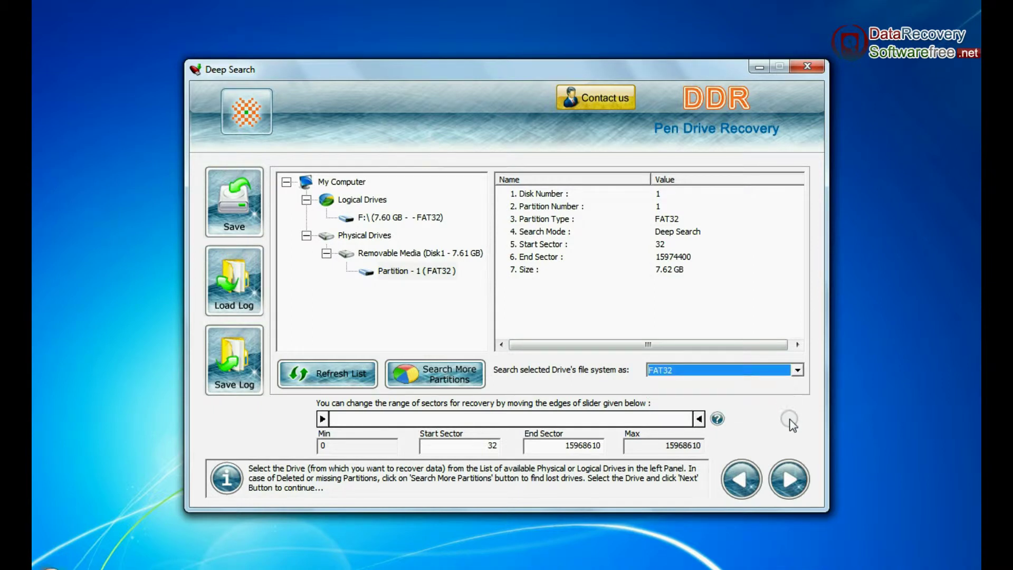
click(790, 477)
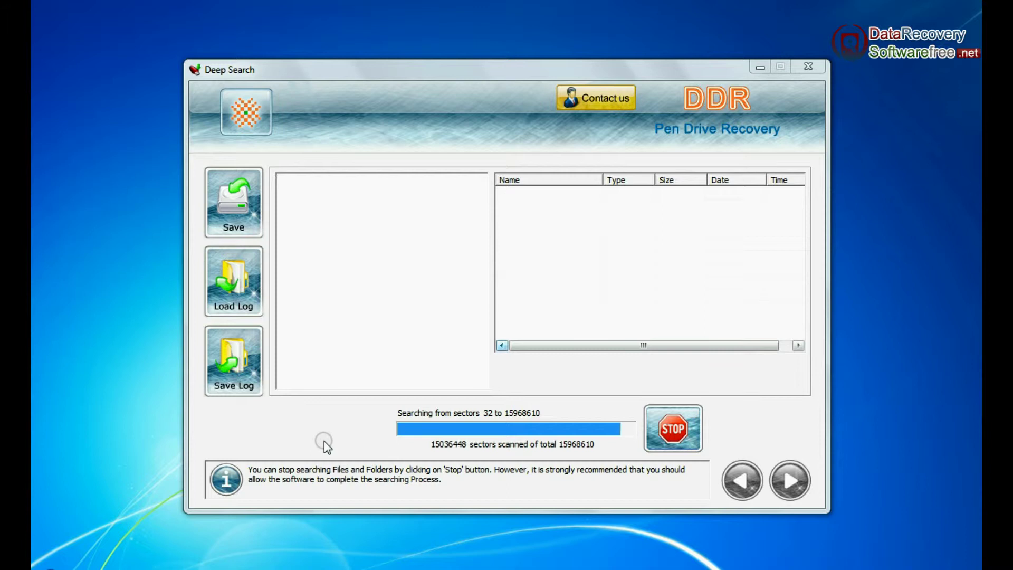
Step: Browse recovered Employee_Details, Discount offered to clients, Photographs, Picnic Photos, Project Details and Finance Department folders
click(380, 241)
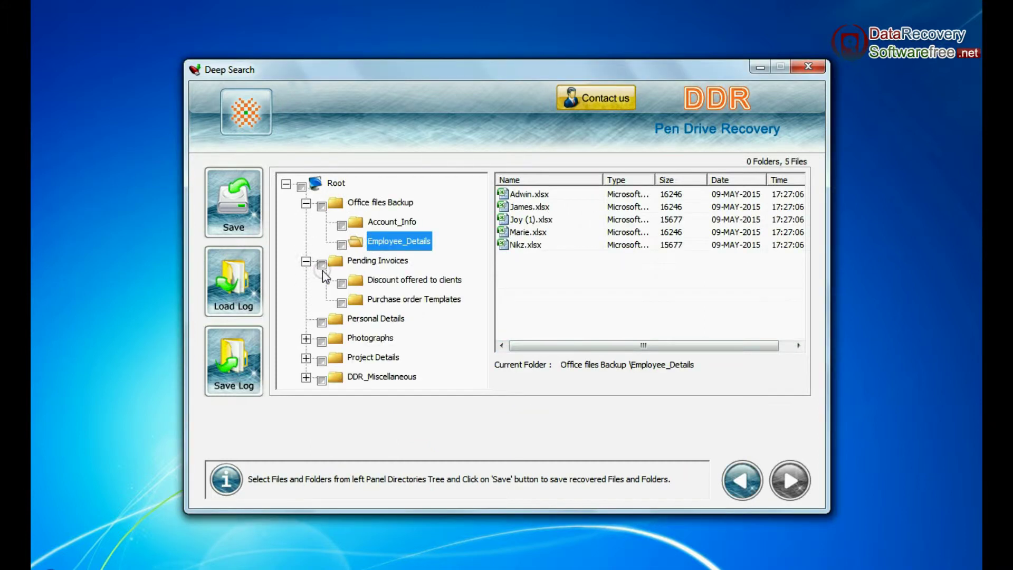
click(384, 280)
click(389, 299)
click(306, 339)
click(387, 356)
click(386, 377)
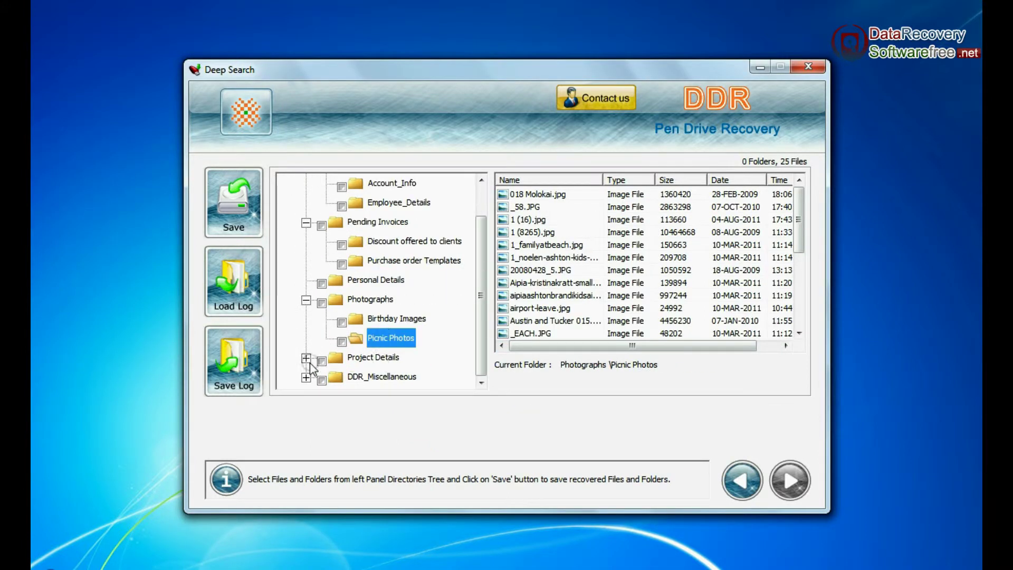
Step: Mark everything under Root and save it to D:\Recovered Data
click(306, 357)
click(378, 358)
click(316, 181)
click(241, 209)
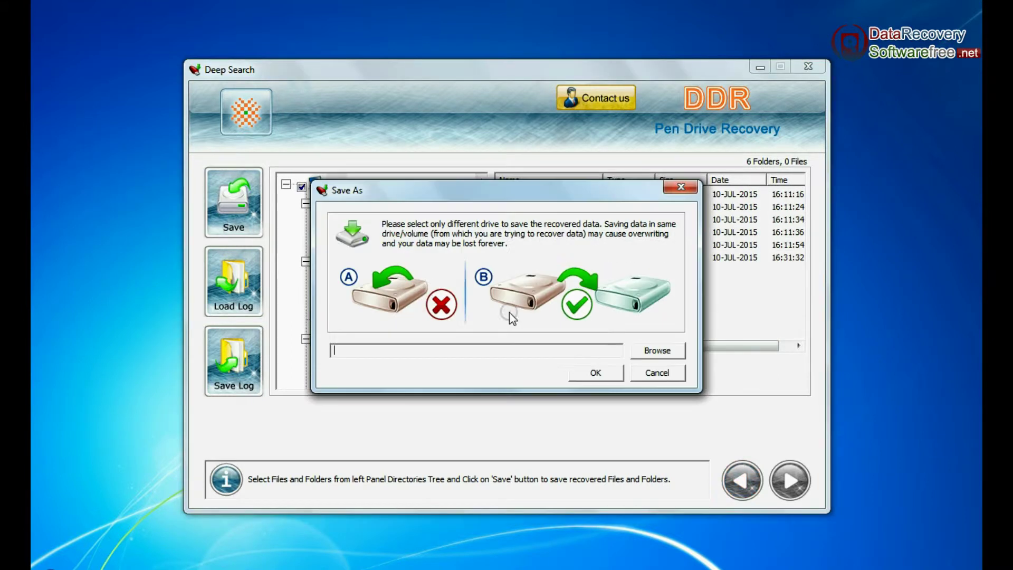
click(683, 424)
click(526, 385)
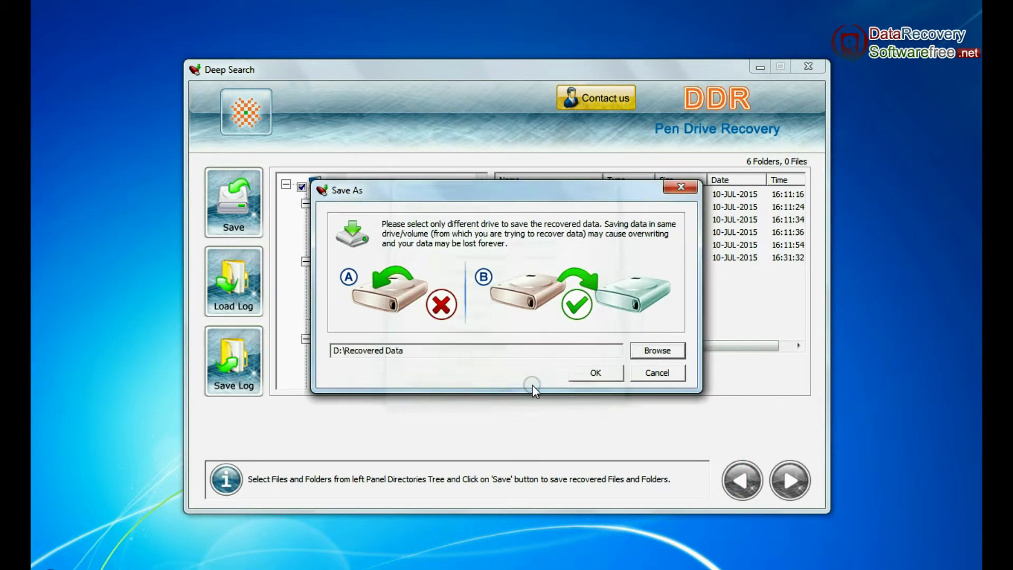
key(Return)
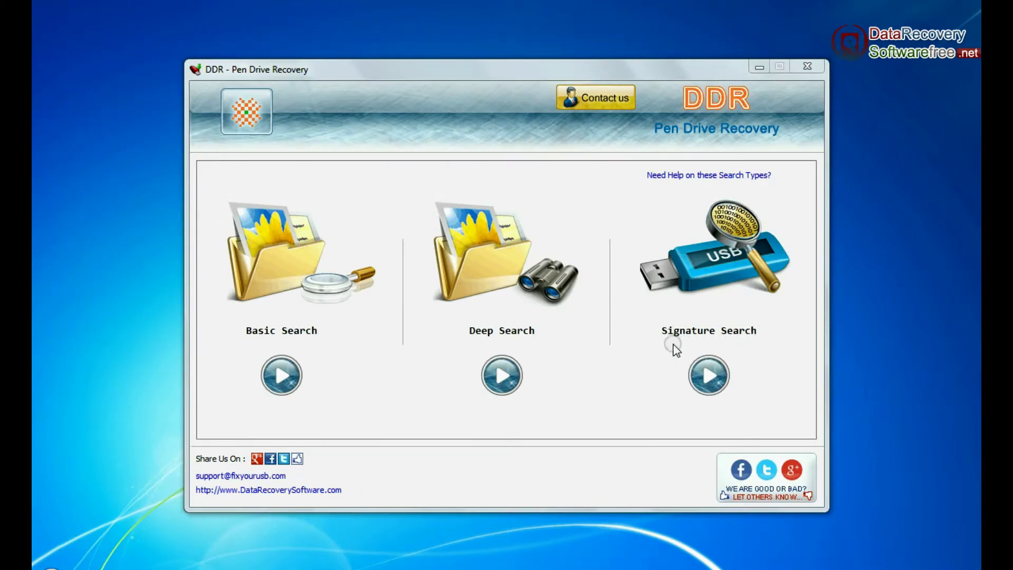
Step: Start a Signature Search on the pen drive's FAT32 Partition - 1
click(343, 258)
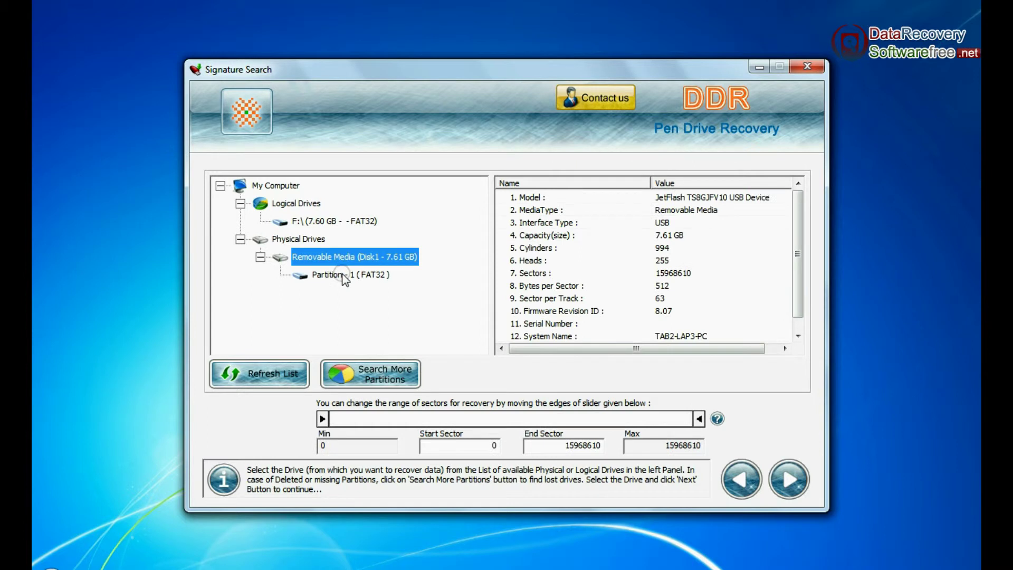
click(344, 276)
click(789, 480)
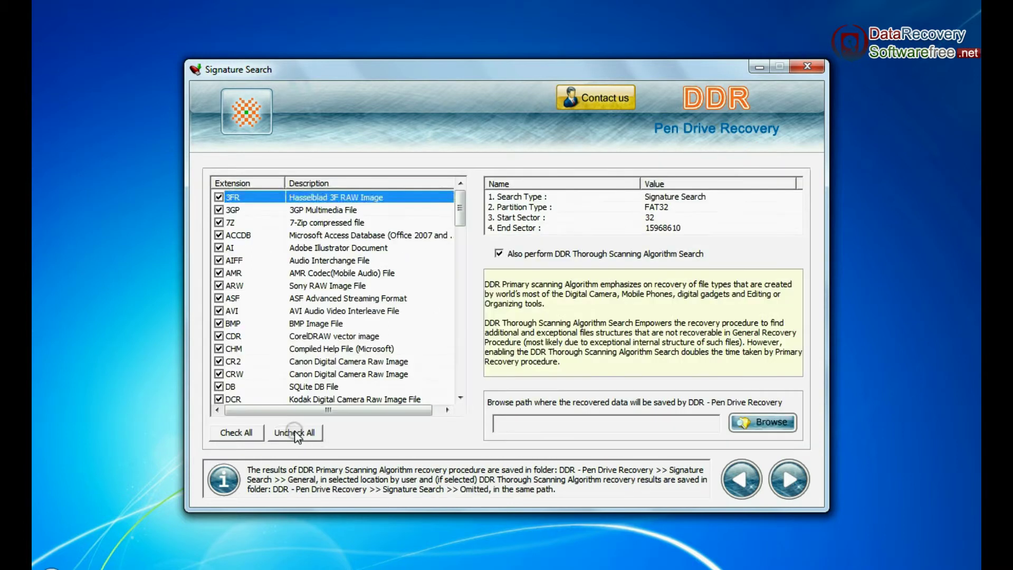
scroll(223, 267, down, 5)
scroll(223, 267, down, 4)
scroll(221, 274, down, 5)
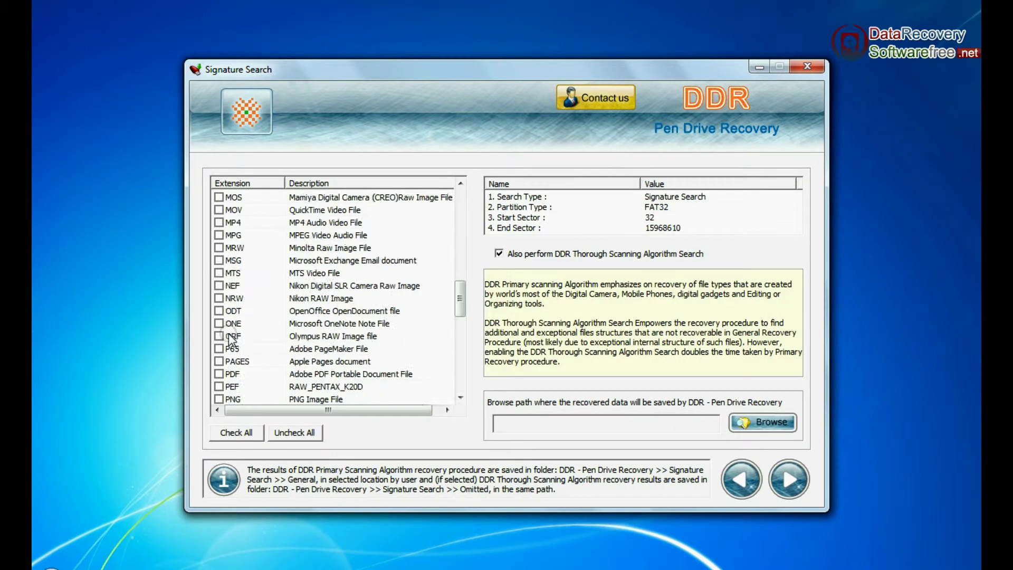
scroll(220, 273, down, 5)
Step: Set D:\Recovered Data as the destination and begin the signature scan
click(774, 424)
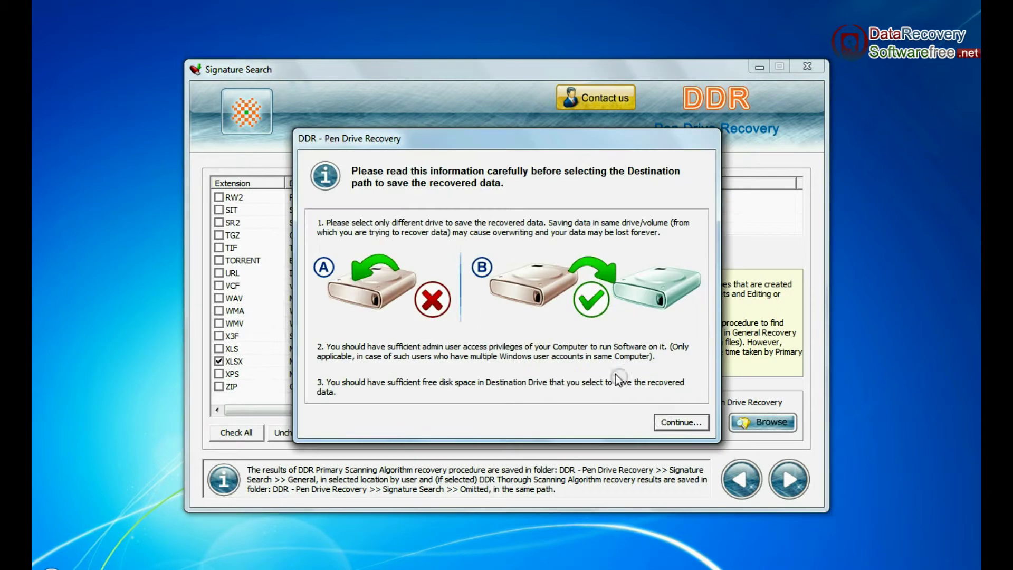
click(666, 422)
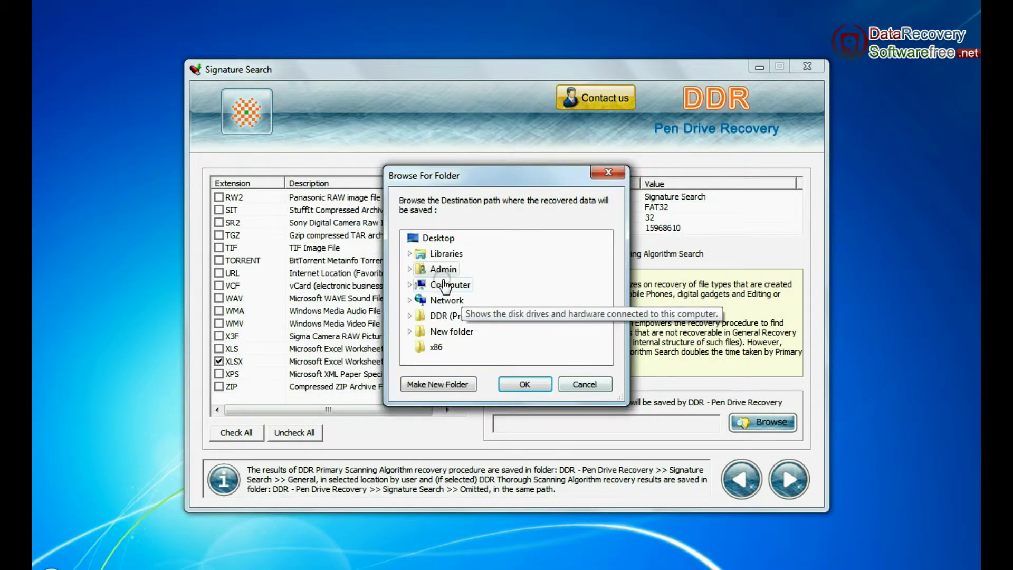
click(475, 346)
click(511, 385)
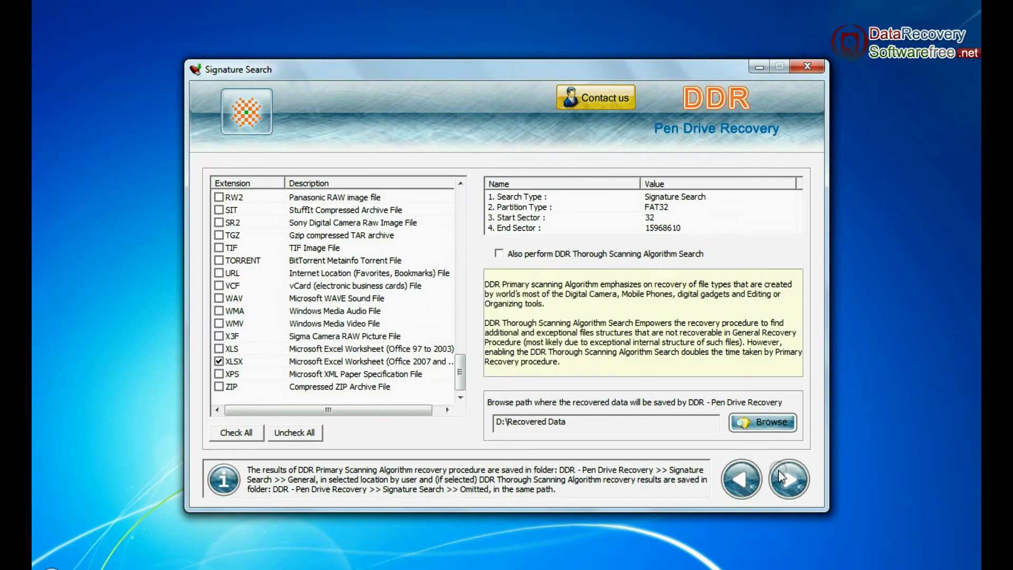
click(789, 479)
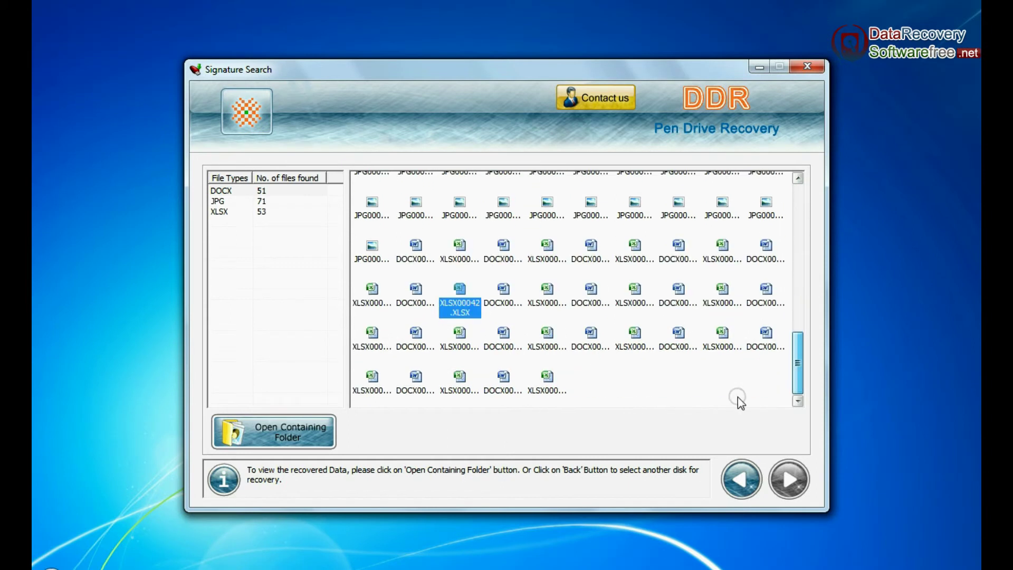
Step: Open the recovered General\DOCX folder in a maximized Explorer window
click(301, 448)
double_click(470, 211)
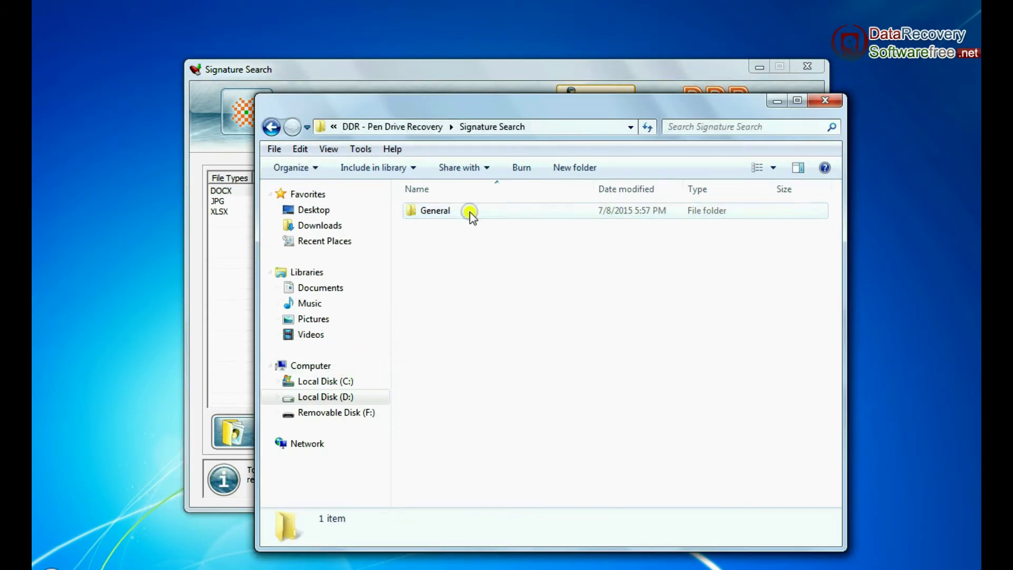
double_click(470, 214)
click(797, 103)
scroll(273, 274, down, 5)
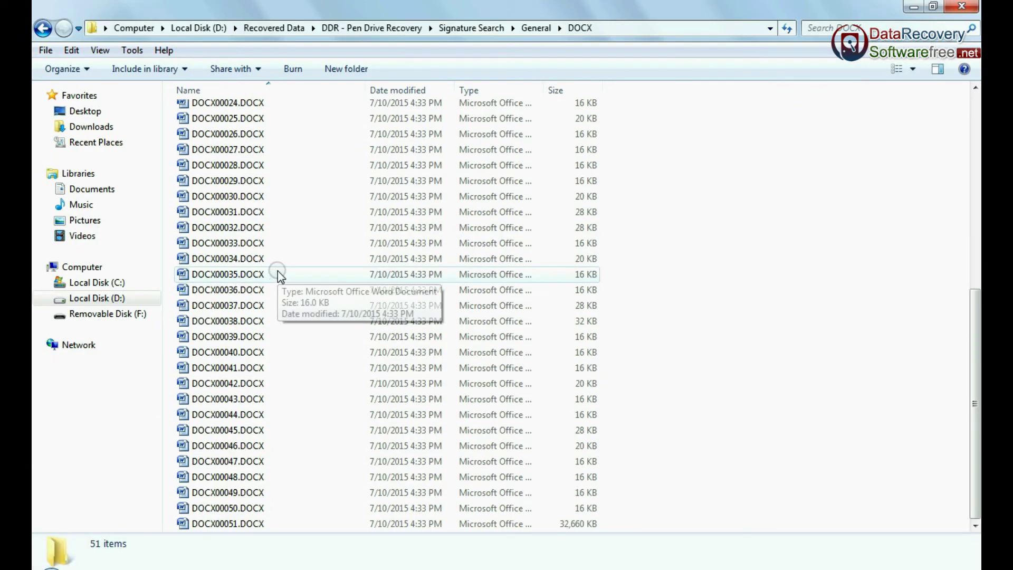
Step: Return to General and open the JPG folder of 71 recovered photos
key(BackSpace)
click(198, 128)
double_click(198, 128)
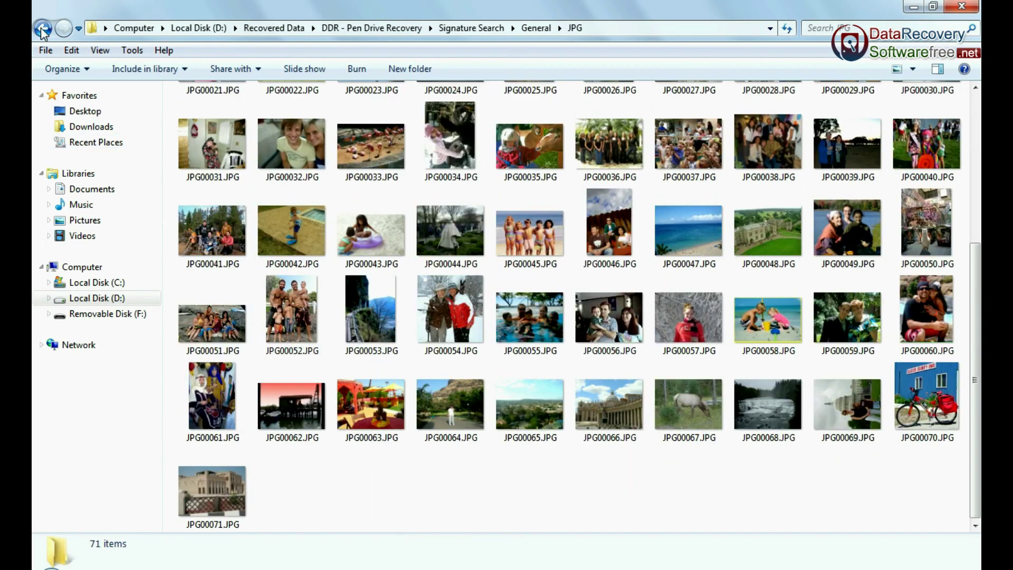